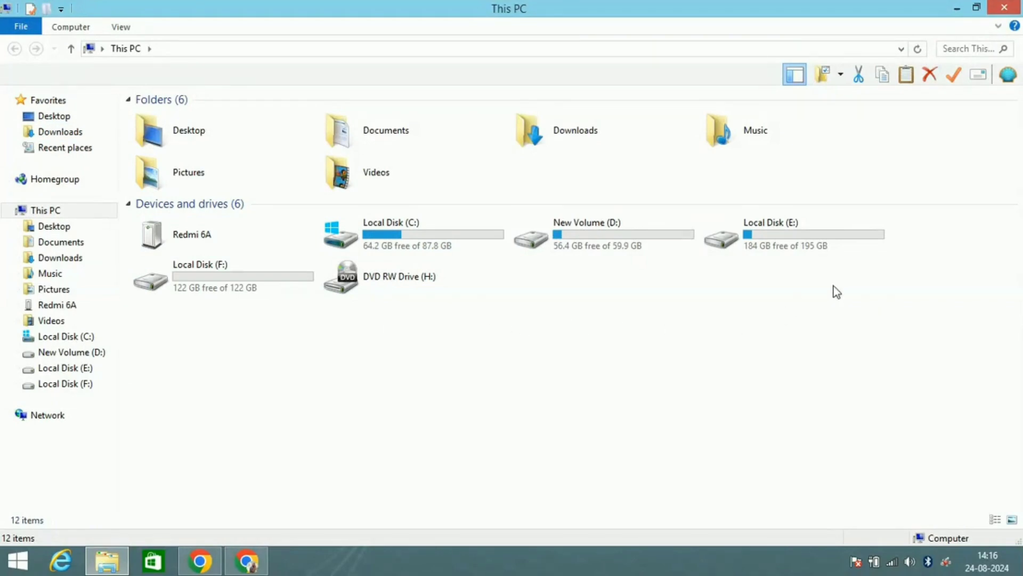
Close the This PC window and open the restore point settings by searching for "create re".
left_click(1005, 8)
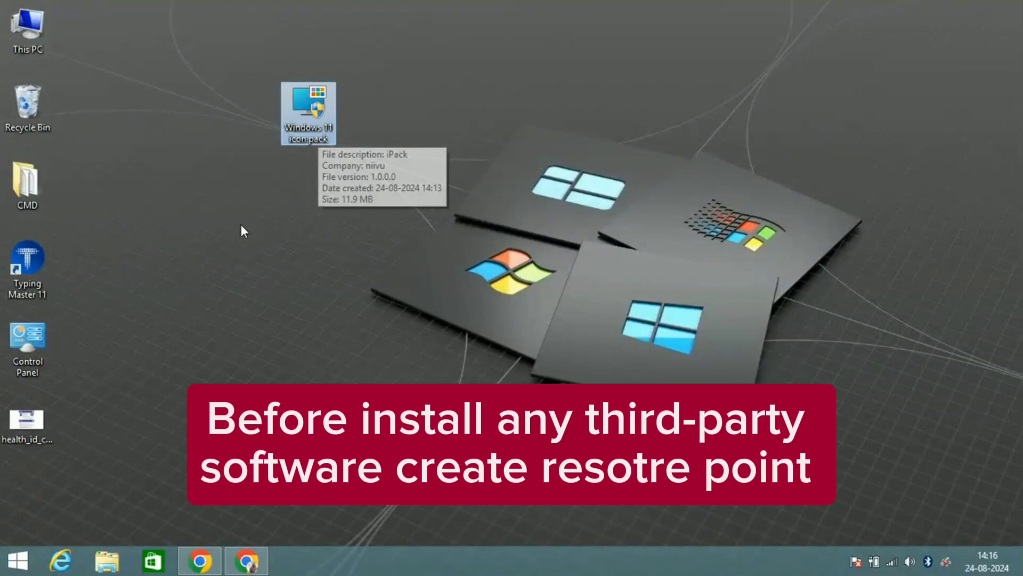
left_click(20, 562)
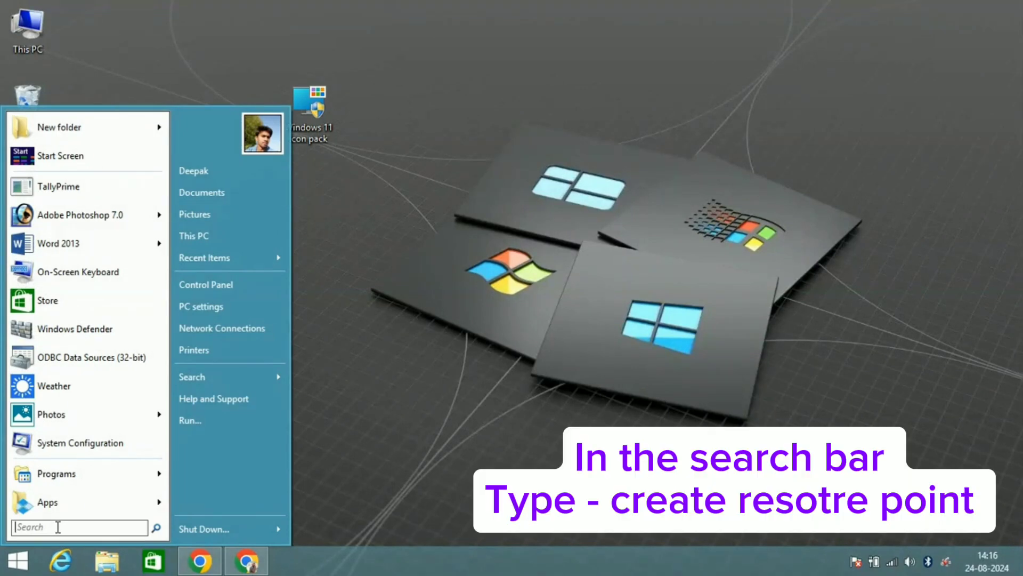
type("c")
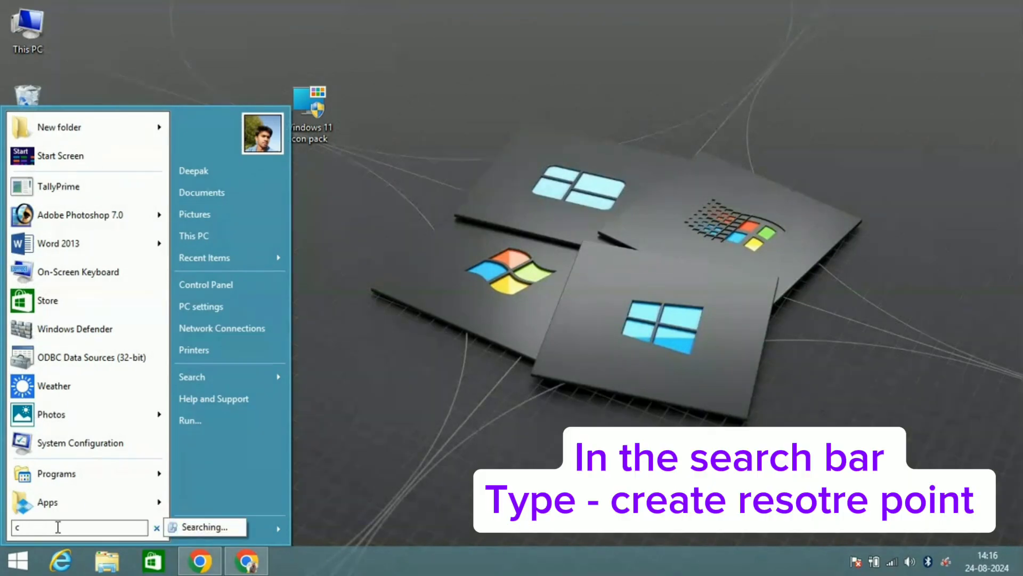
type("reate")
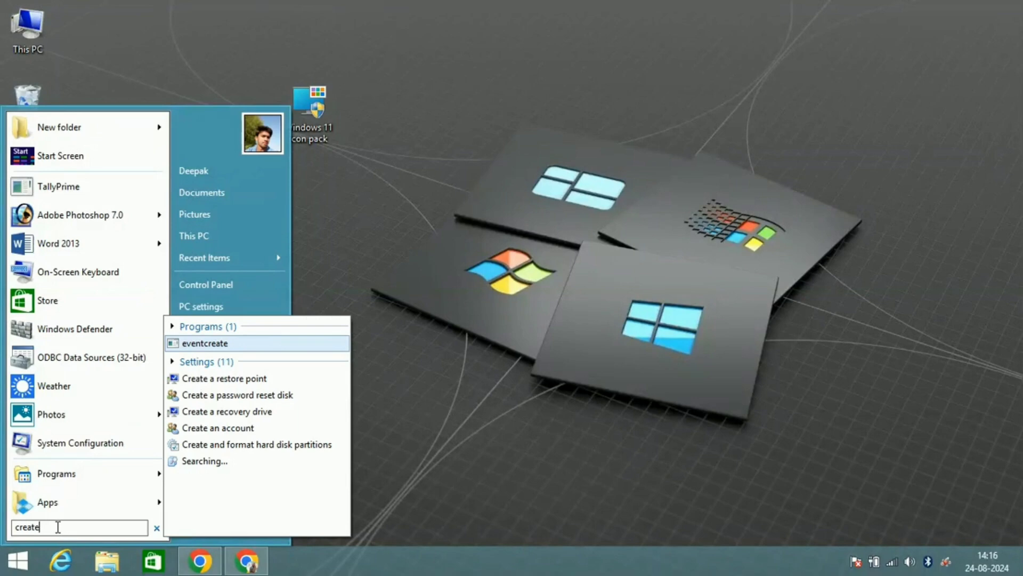
type(" re")
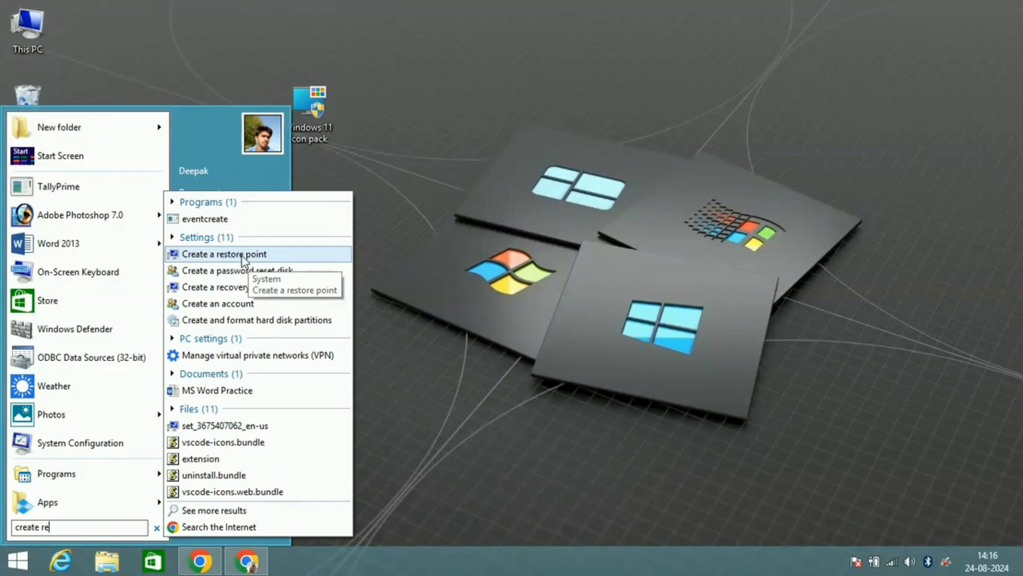
left_click(275, 255)
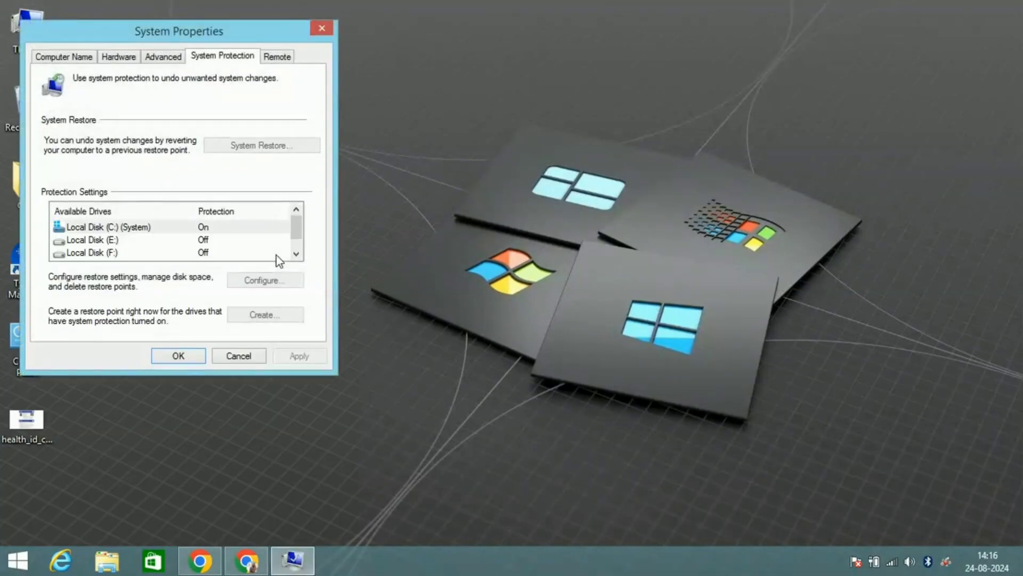
Create a restore point named "icon" with the Local Disk (C:) system drive selected, and close System Properties.
left_click(212, 231)
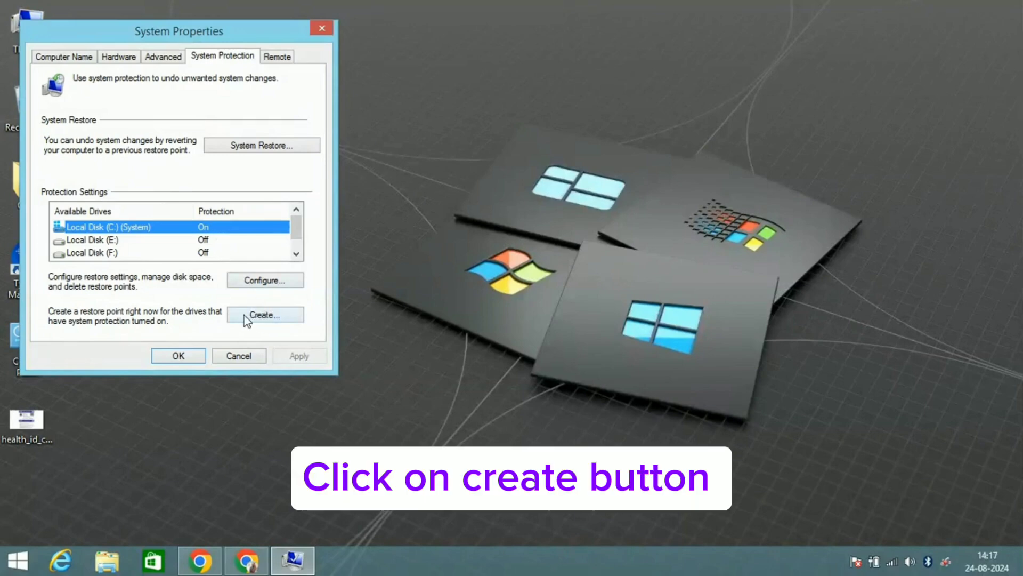
left_click(282, 314)
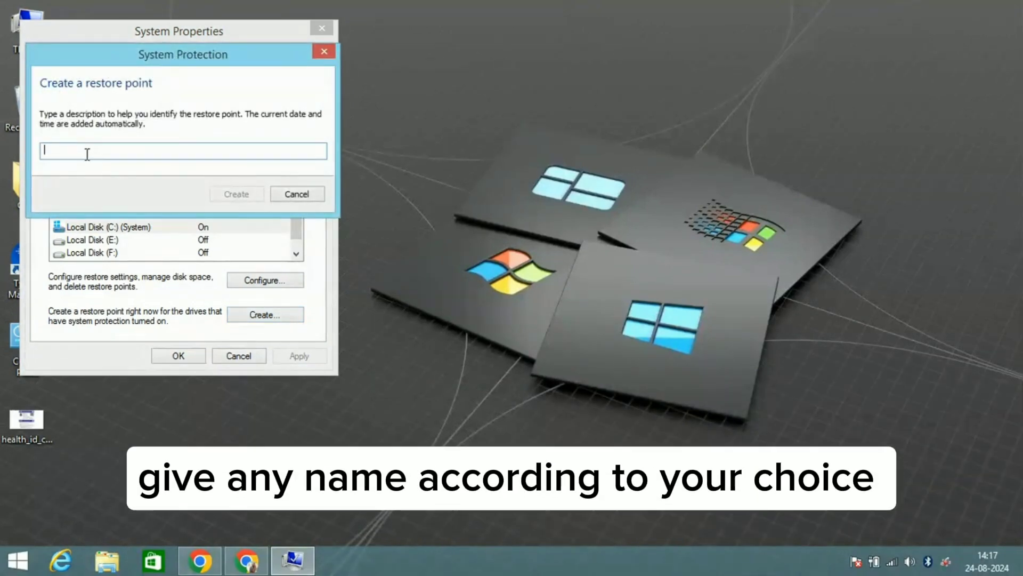
type("icon")
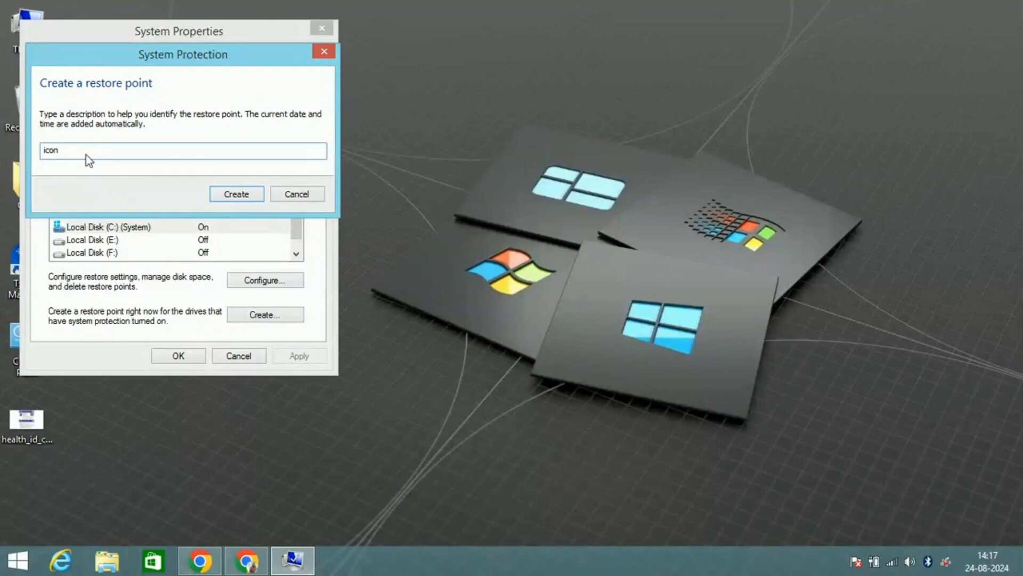
left_click(220, 195)
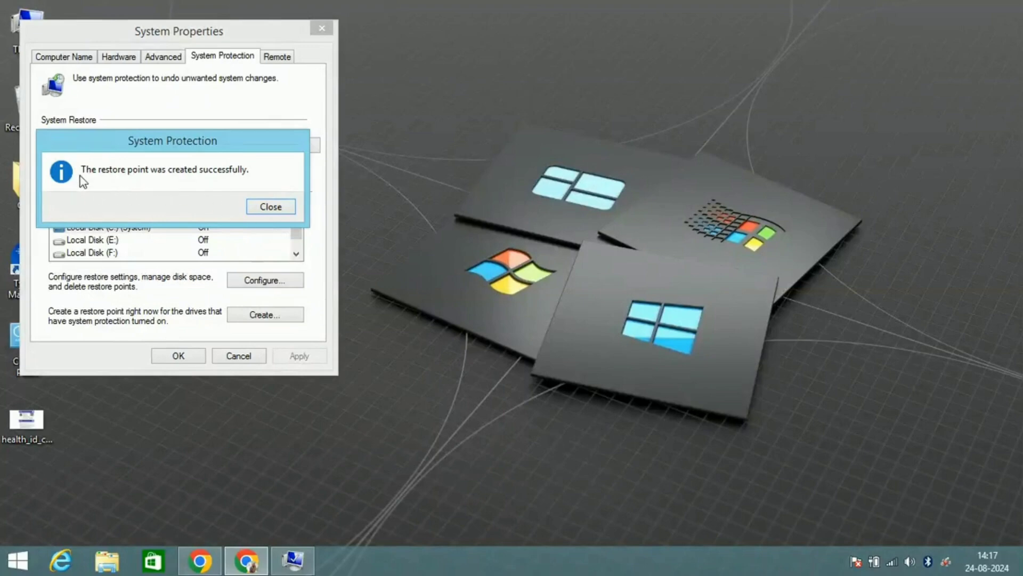
left_click(270, 207)
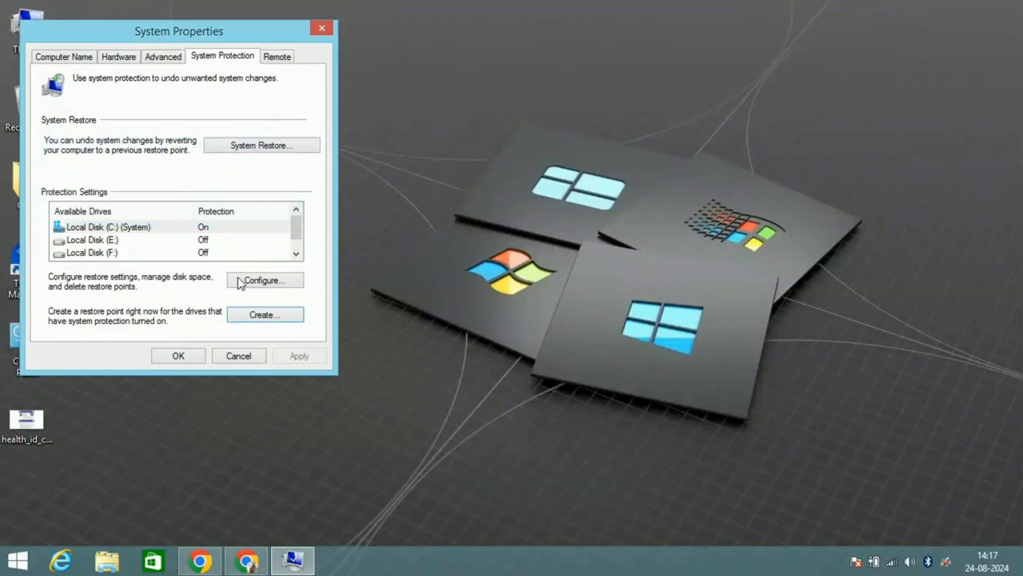
left_click(180, 357)
Launch the Windows 11 icon pack installer from the desktop and accept its license agreement.
left_click(326, 133)
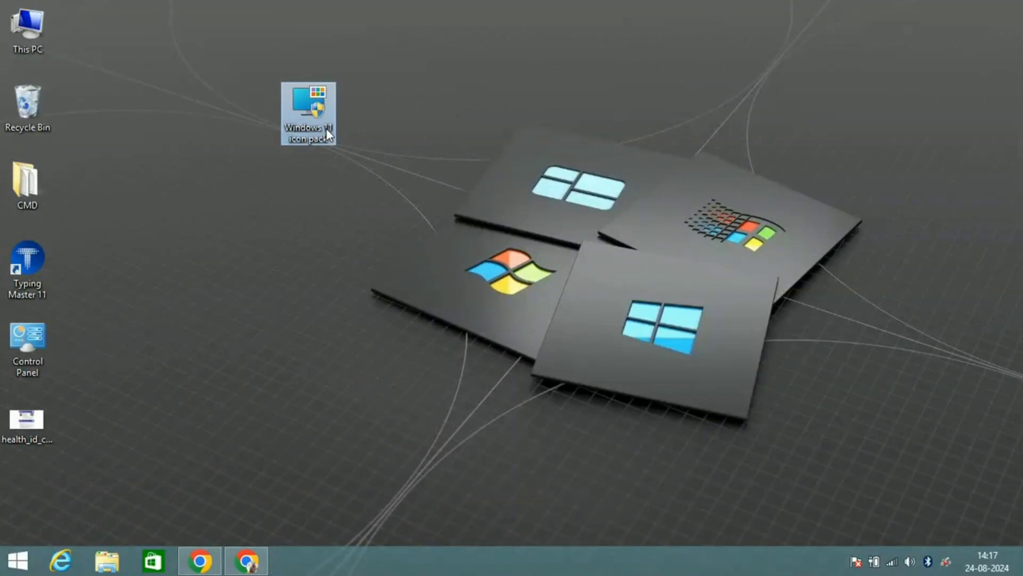
right_click(315, 122)
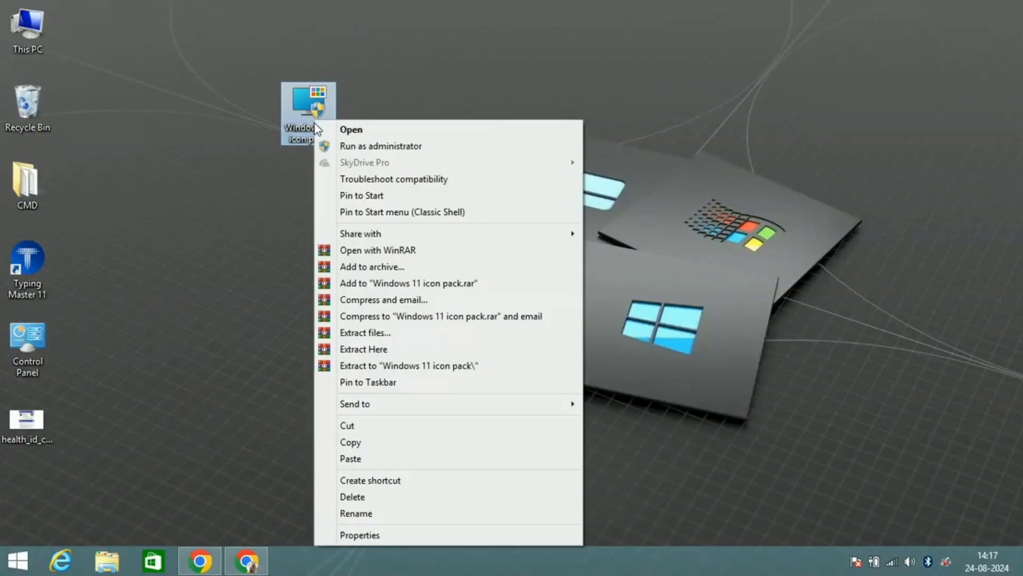
left_click(386, 130)
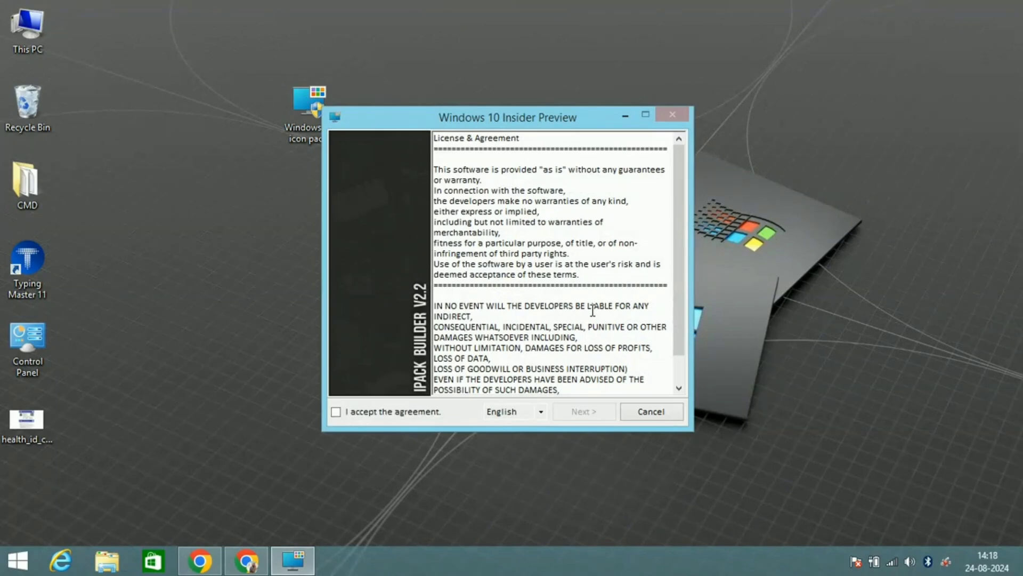
left_click(365, 419)
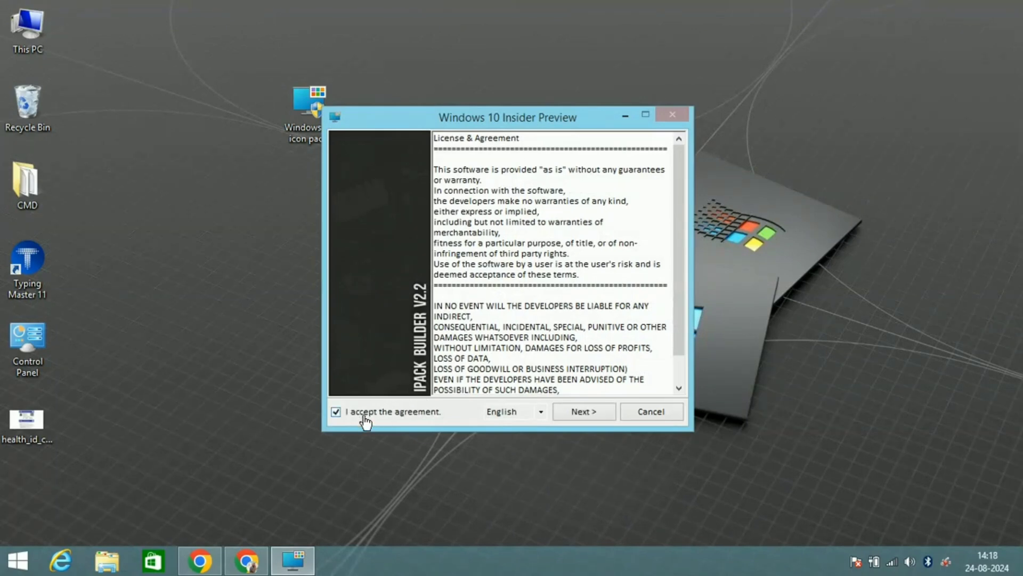
left_click(583, 412)
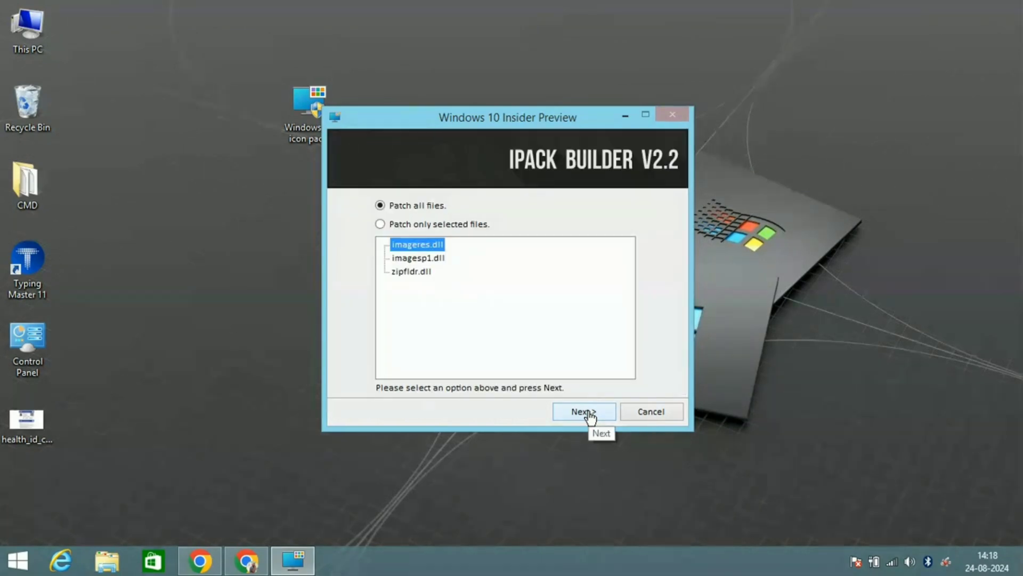
Patch all files with the Windows 11 icon pack without making a restore point, and finish the installer.
left_click(588, 413)
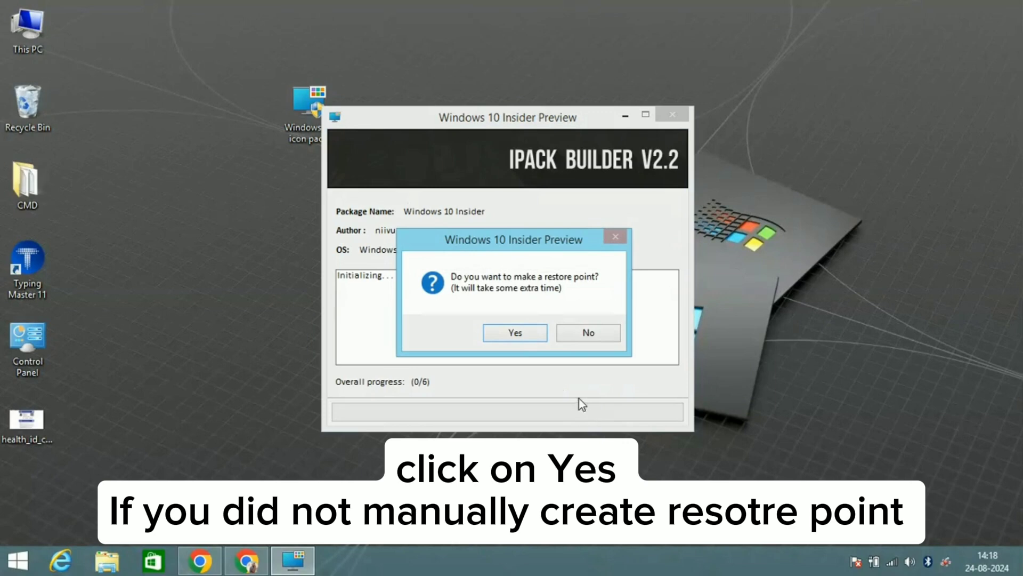
left_click(589, 336)
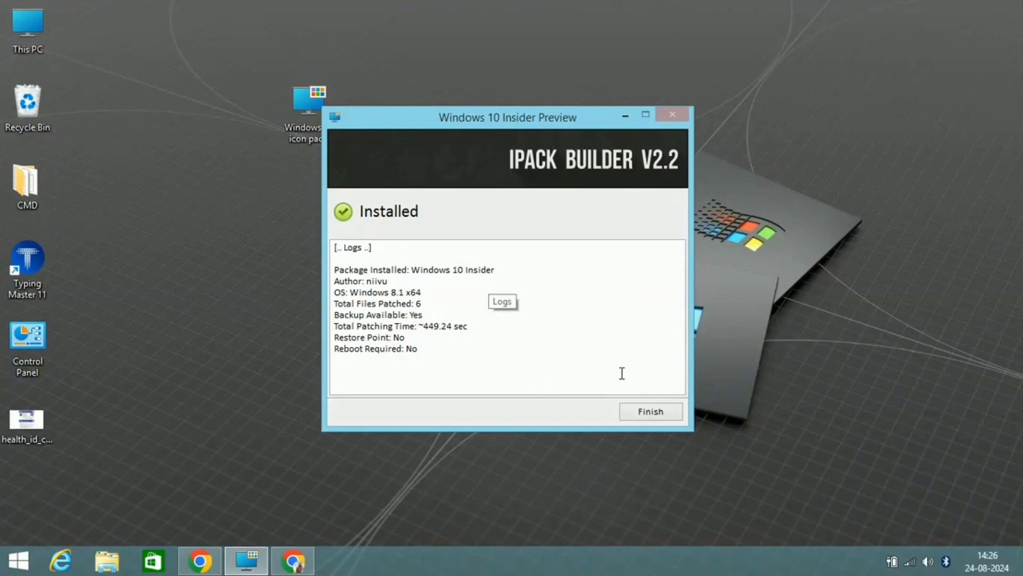
left_click(657, 419)
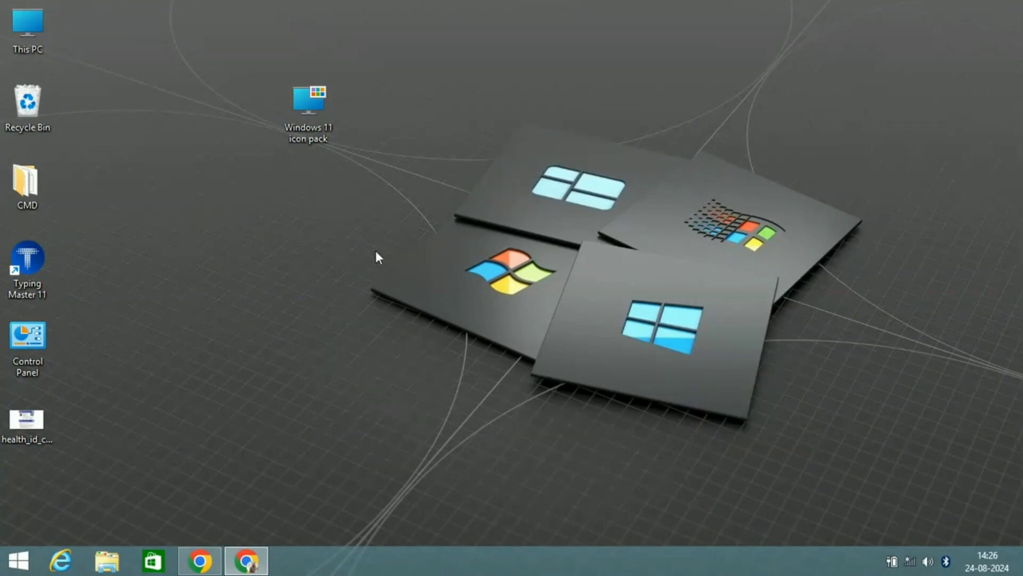
Examine the Windows 11 style folder and drive icons in This PC, close the window and refresh the desktop.
double_click(31, 45)
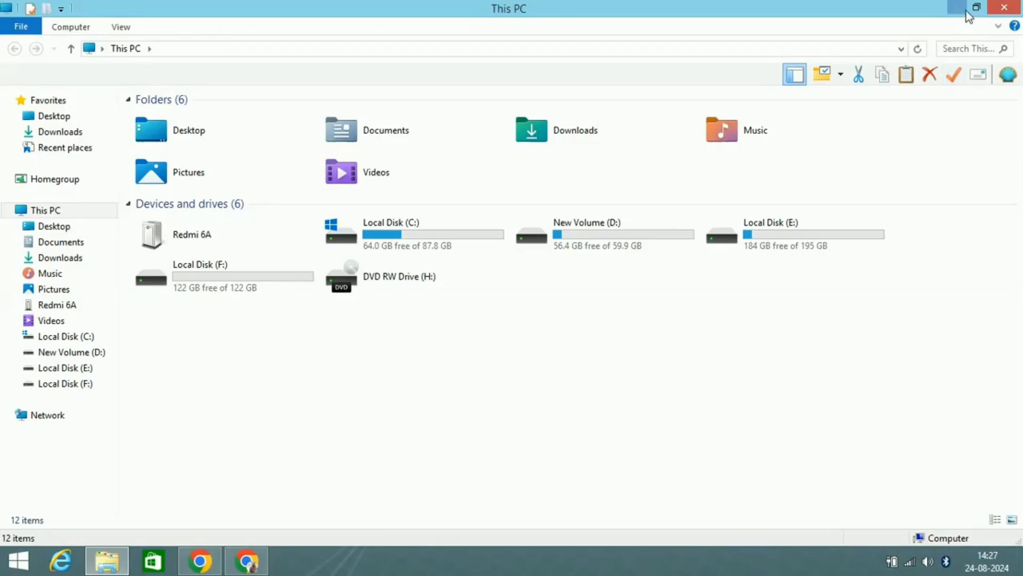
left_click(1005, 7)
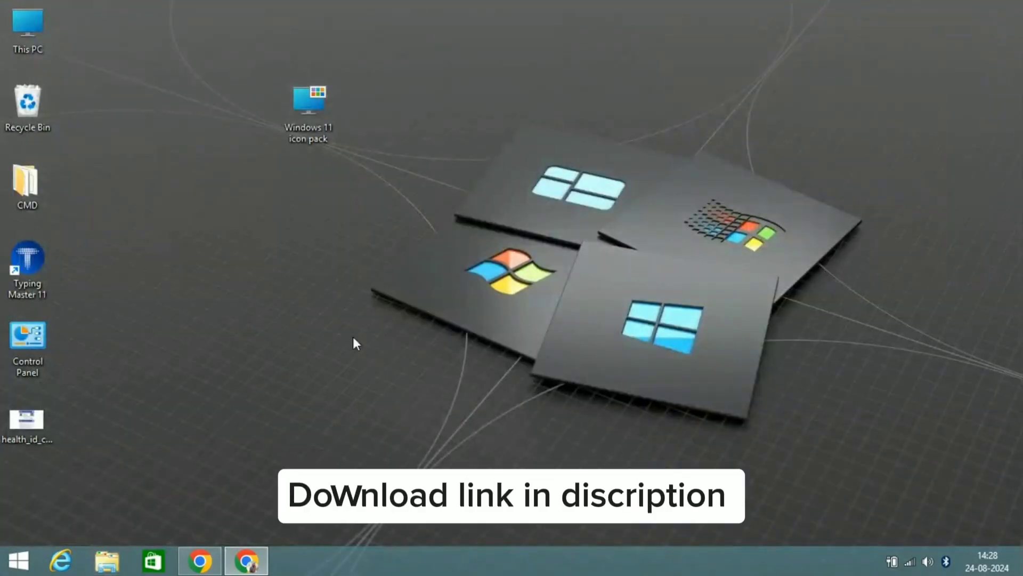
right_click(382, 268)
left_click(422, 328)
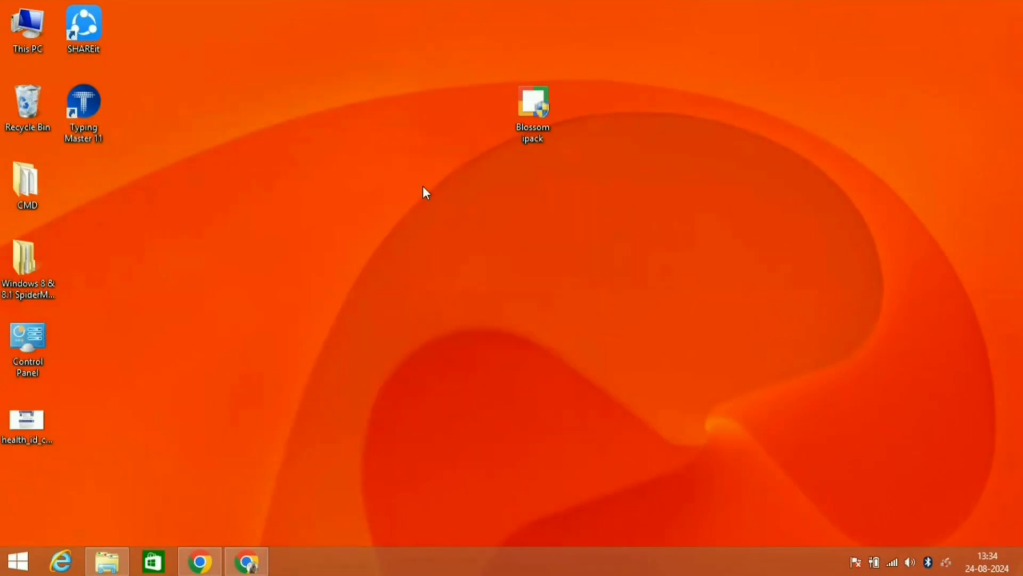
Refresh the desktop and check the original folder and drive icons in This PC before installing the Blossom pack.
right_click(387, 176)
left_click(426, 235)
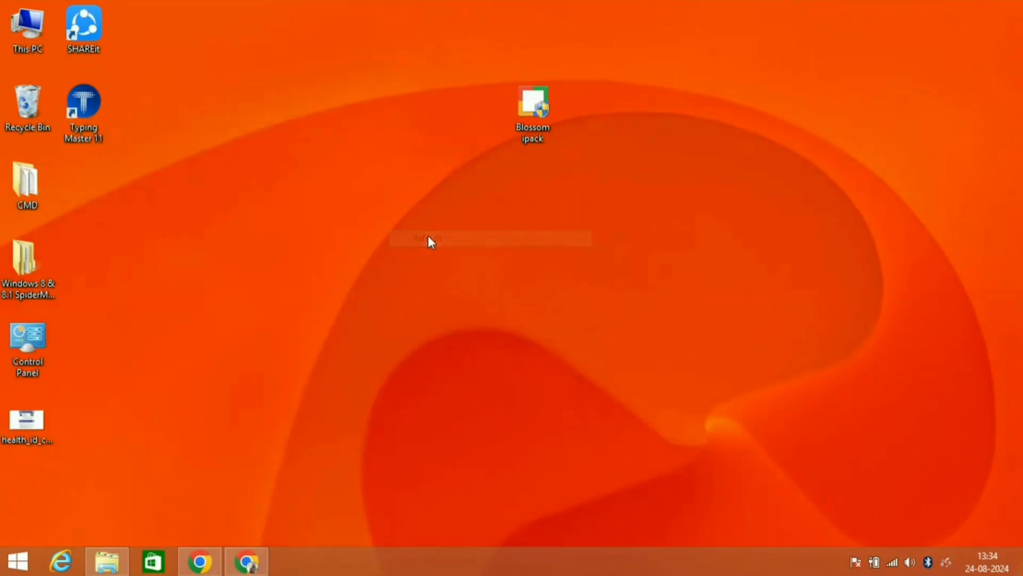
double_click(41, 38)
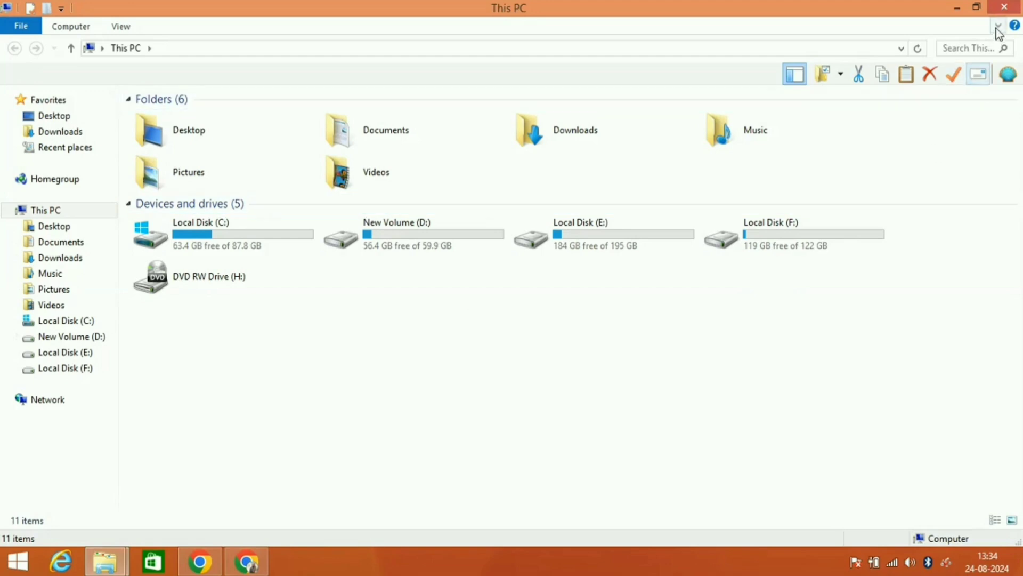
left_click(1000, 10)
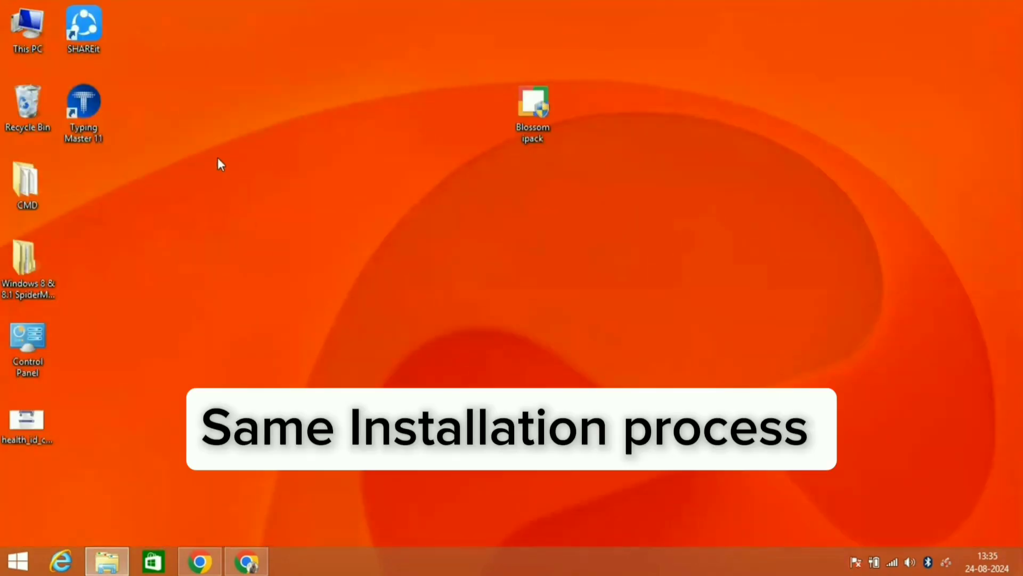
right_click(217, 157)
left_click(255, 220)
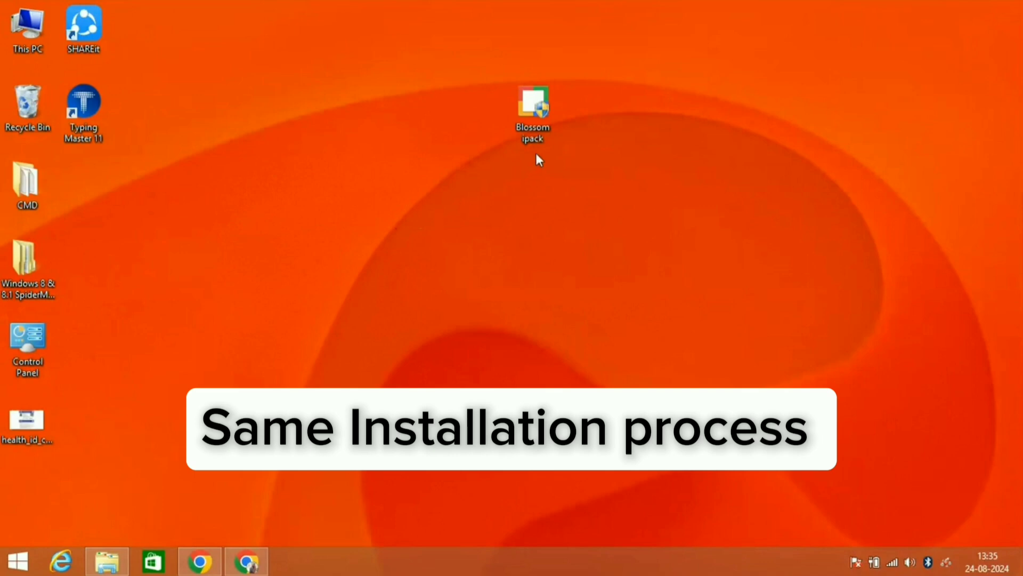
Launch the Blossom ipack installer from the desktop and accept its license agreement.
left_click(535, 132)
right_click(535, 127)
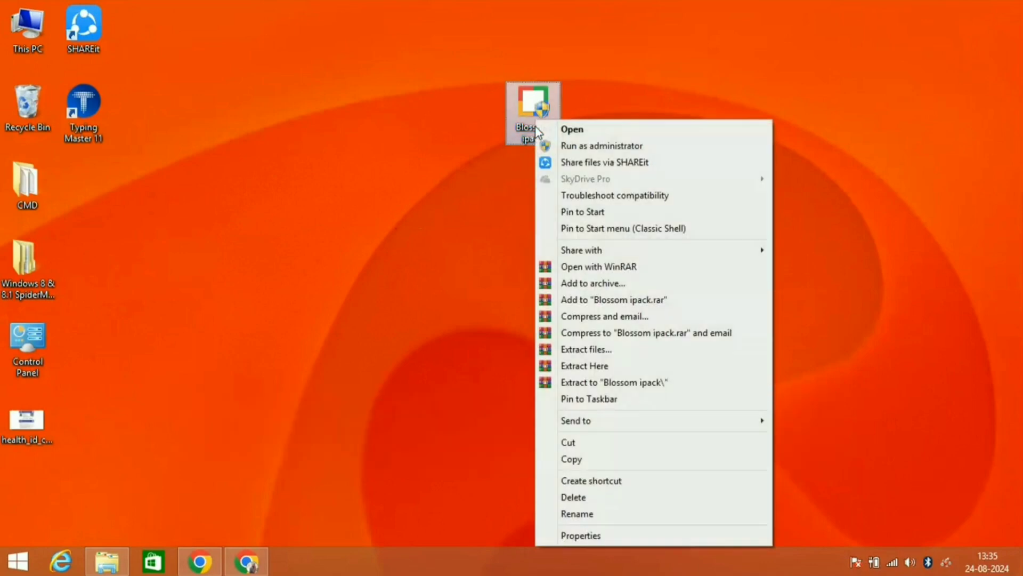
left_click(635, 129)
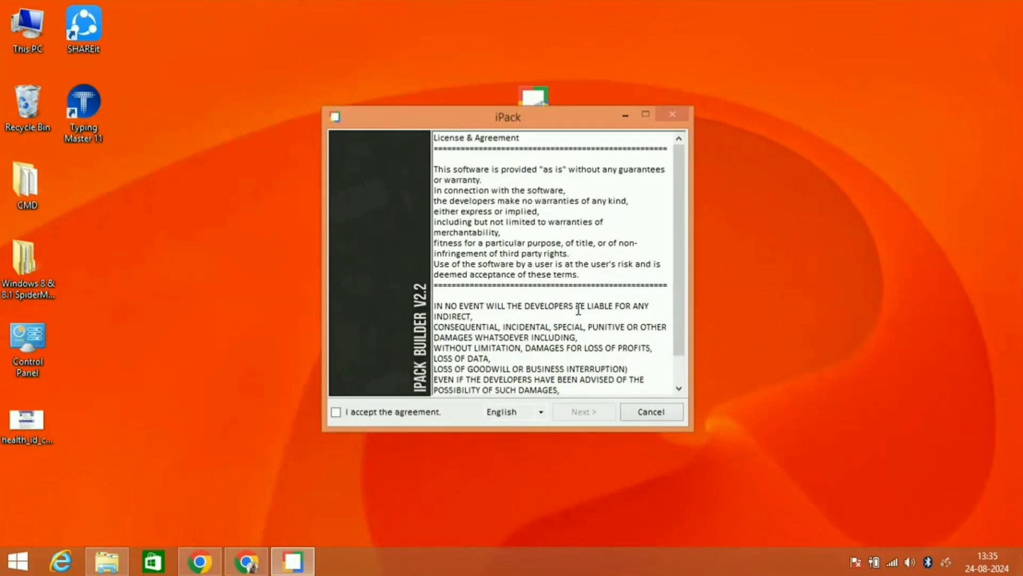
left_click(337, 413)
left_click(587, 414)
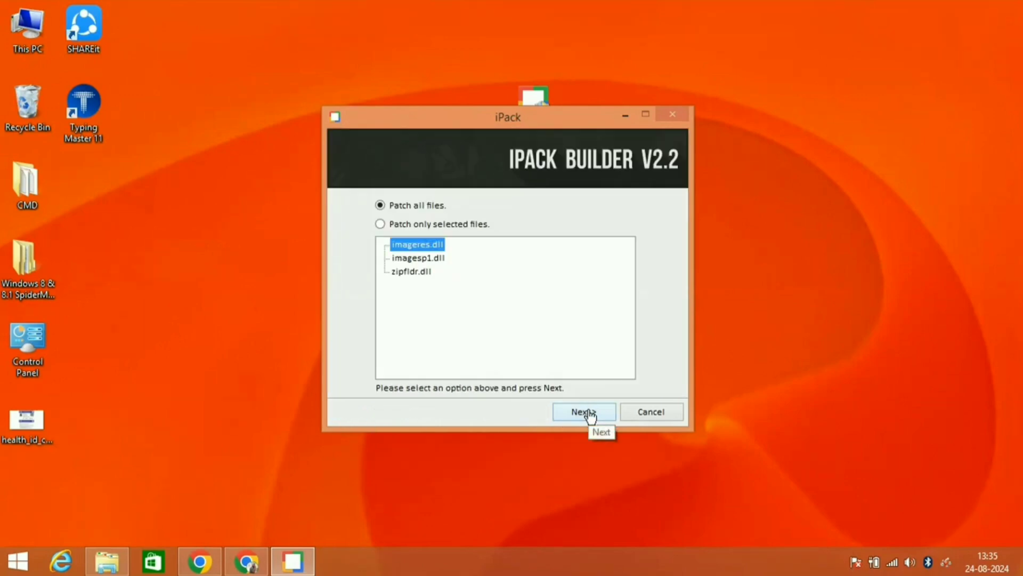
Patch all files with the Blossom icon pack without making a restore point, and refresh the desktop.
left_click(588, 413)
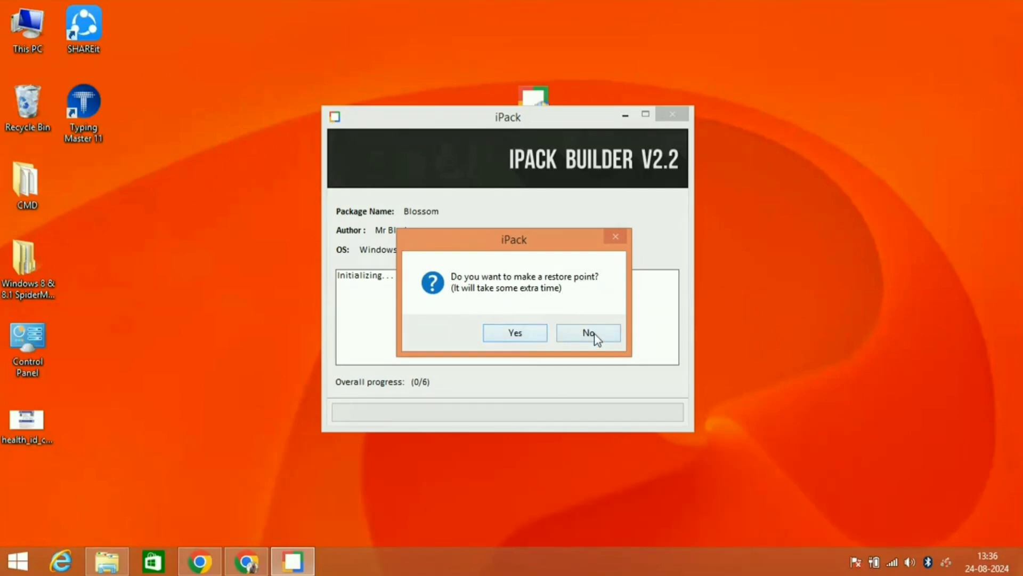
left_click(593, 336)
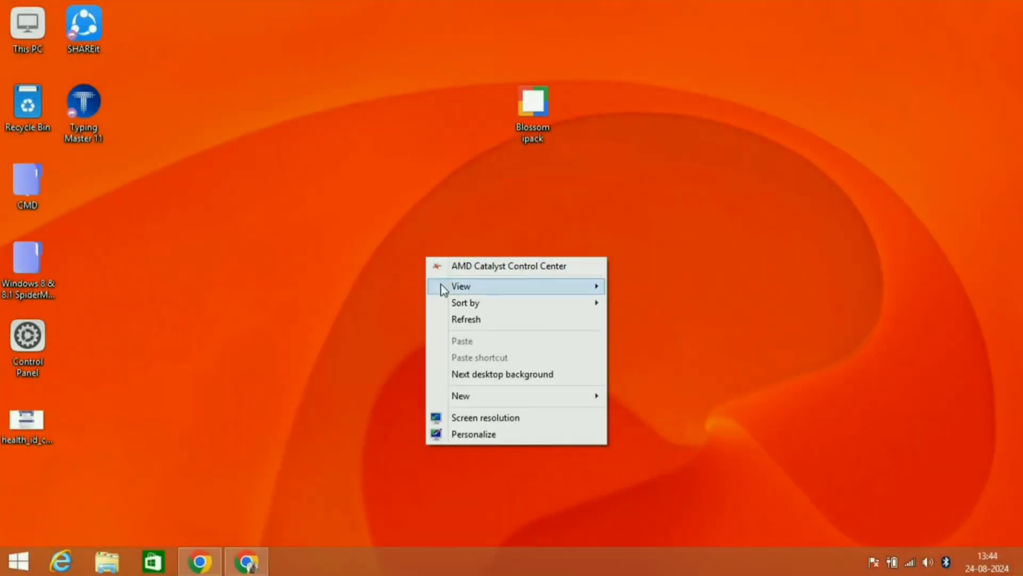
left_click(463, 323)
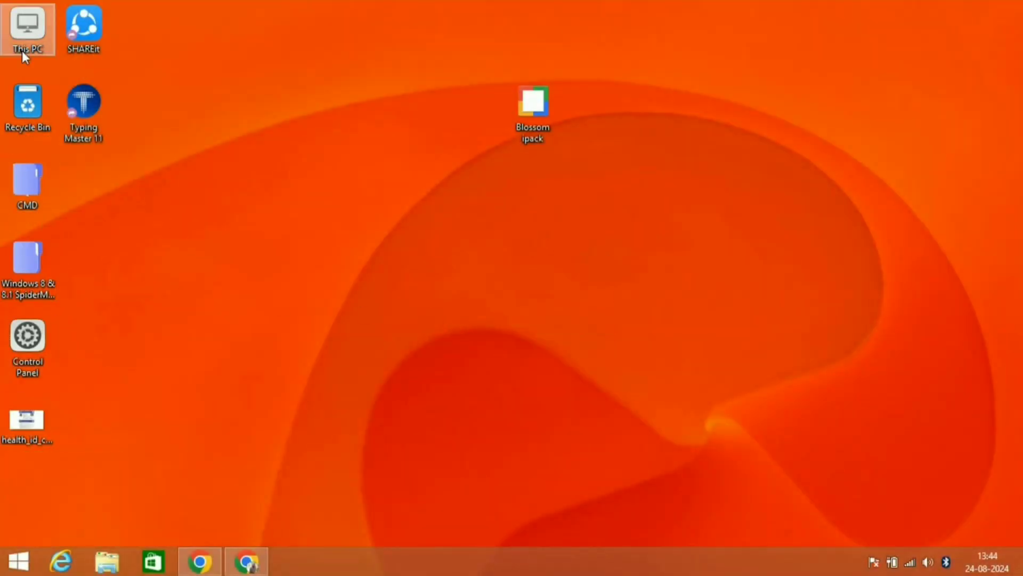
Examine the Blossom icons in This PC and inside Local Disk (C:), and close the window.
double_click(30, 33)
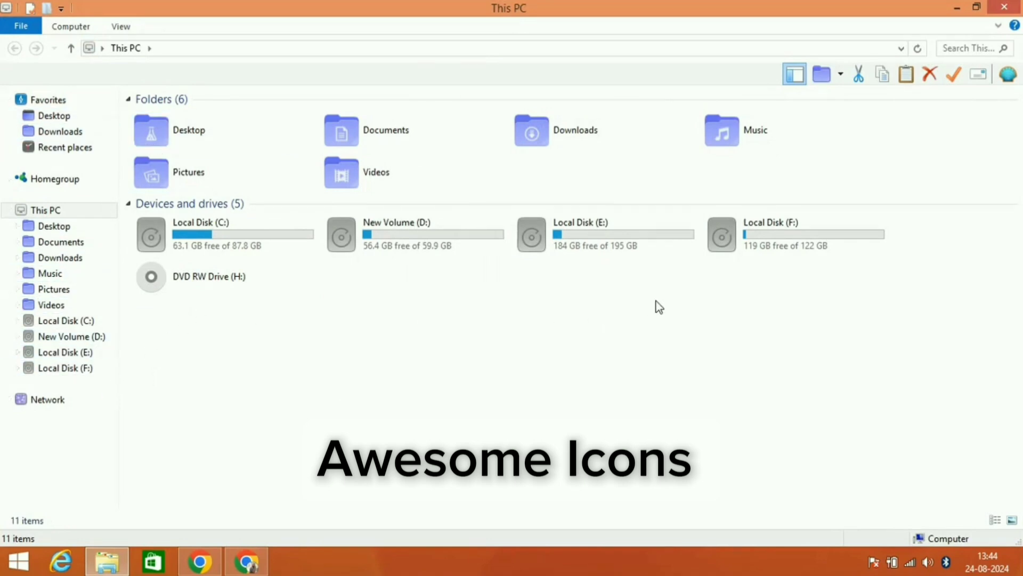
left_click(281, 243)
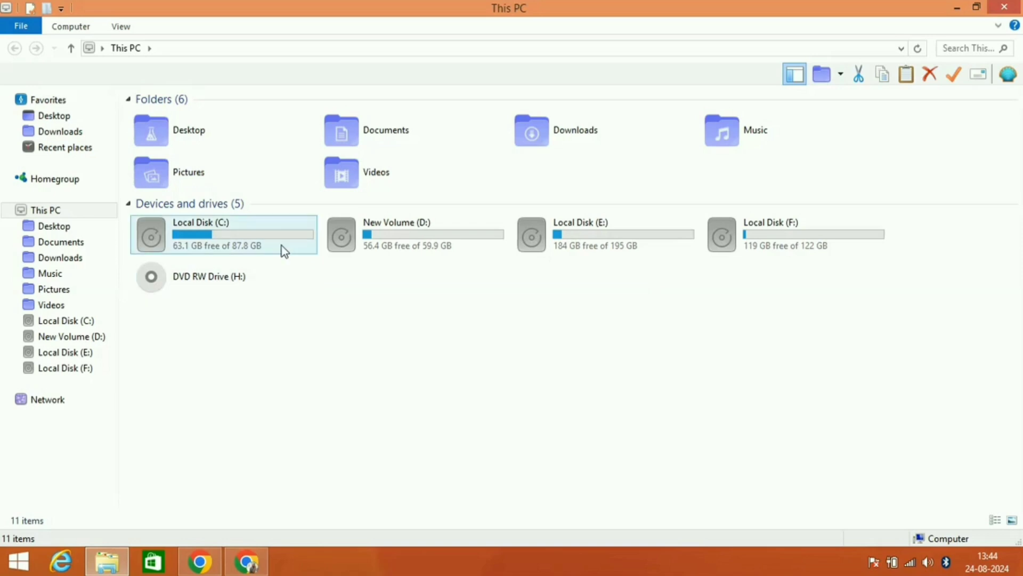
double_click(281, 243)
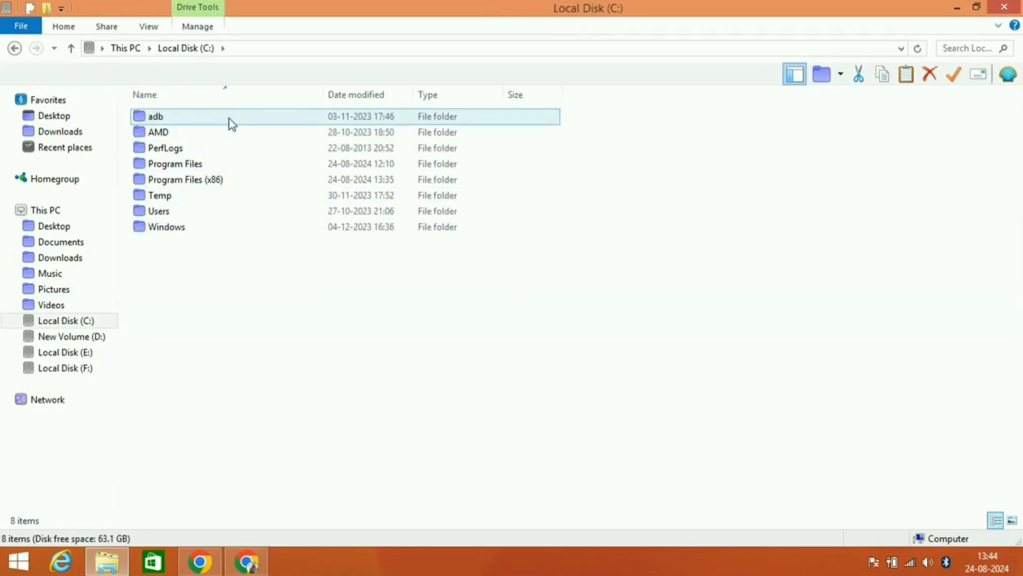
left_click(1004, 8)
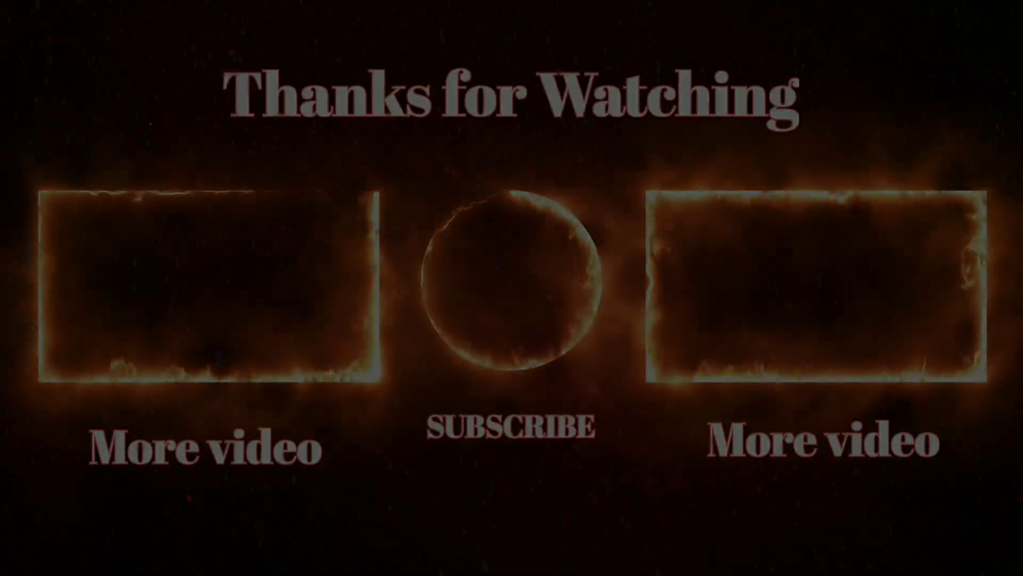